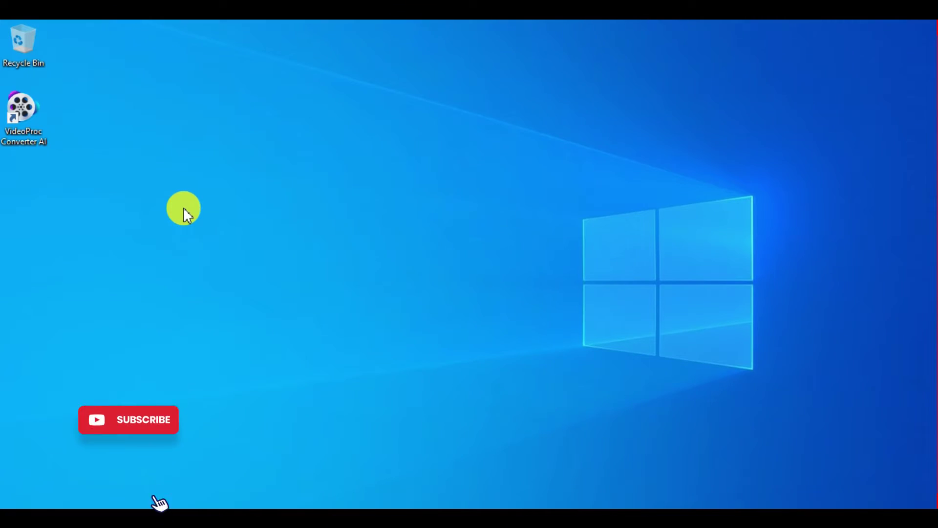
- Launch VideoProc Converter AI from its desktop shortcut
double_click(28, 119)
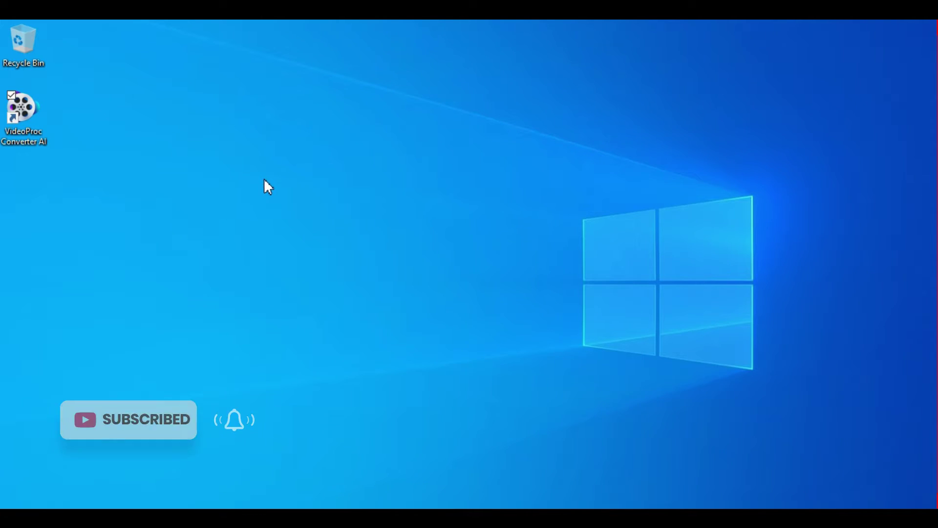
mouse_move(325, 198)
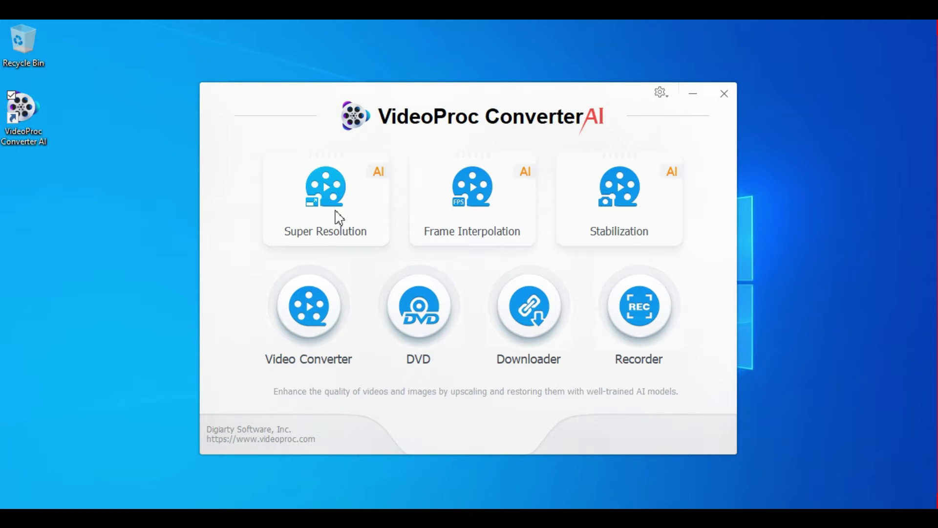
- Enter the Super Resolution workspace, maximize the window, and bring up the media file picker
click(338, 216)
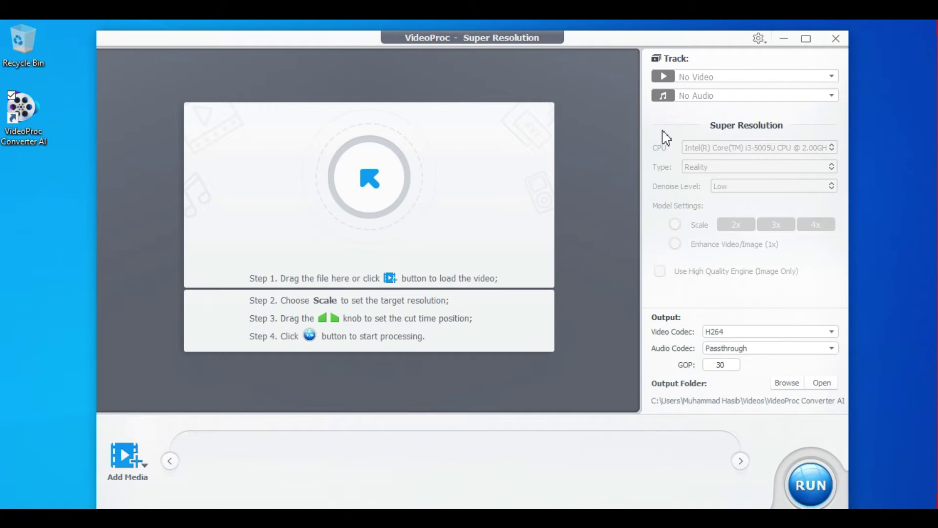
click(805, 38)
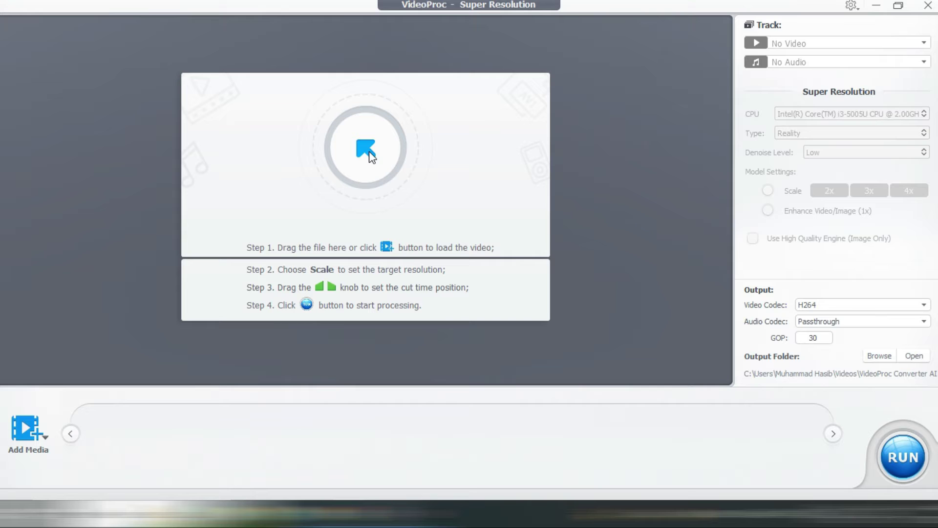
click(368, 157)
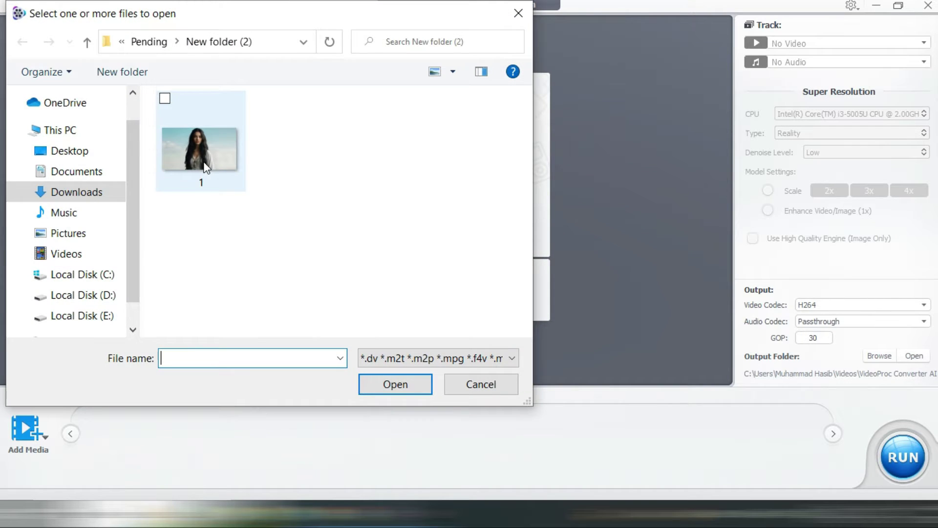
- Load portrait image 1 in split-compare view and drag the divider across the portrait
double_click(205, 166)
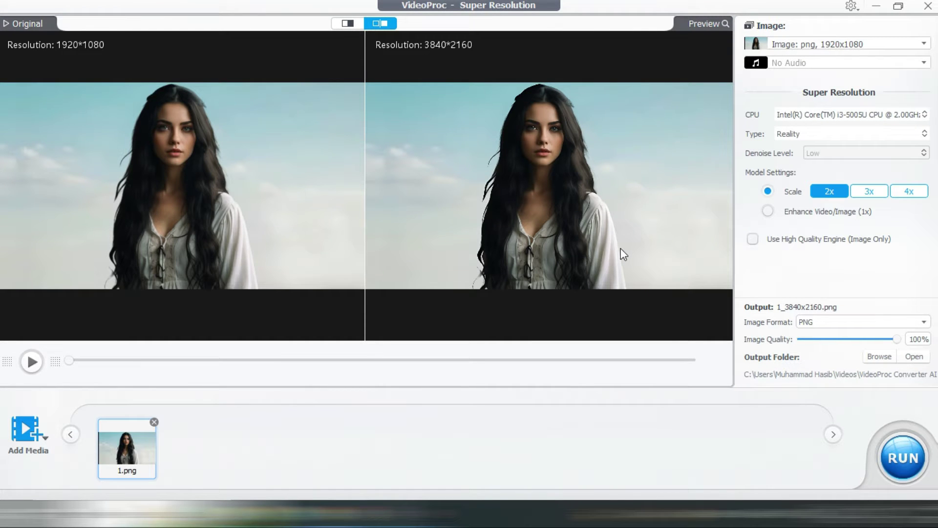
click(348, 22)
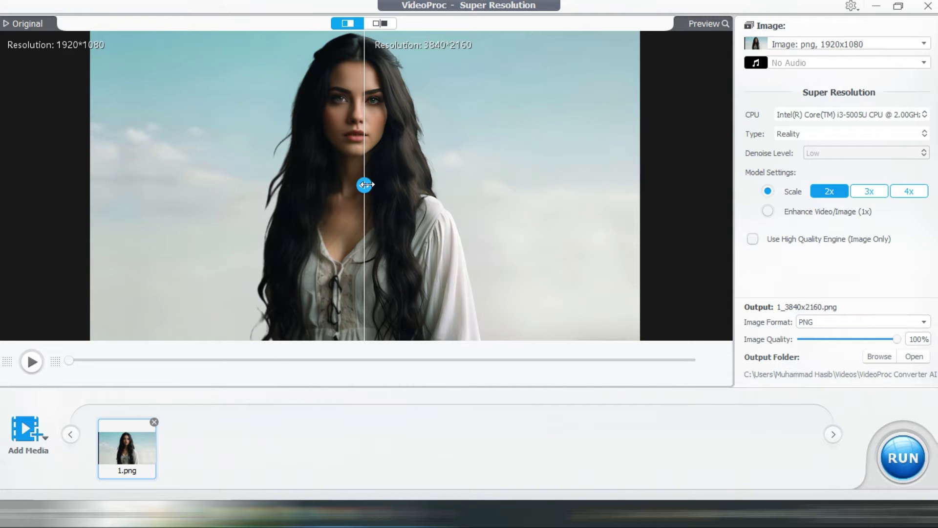
mouse_move(366, 185)
mouse_down()
mouse_move(540, 186)
mouse_move(213, 189)
mouse_up()
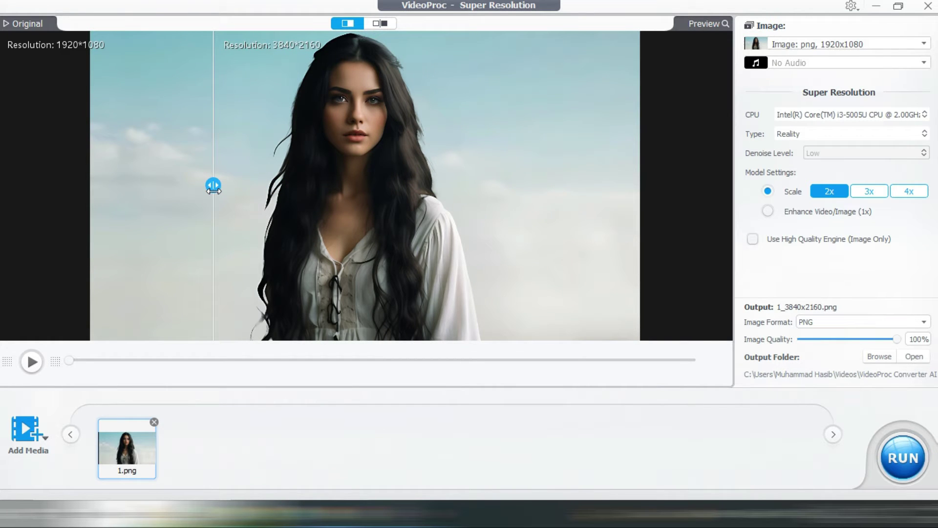
- Show previews side by side, keeping the Reality model and 2x scale after trying 3x and 4x
click(377, 25)
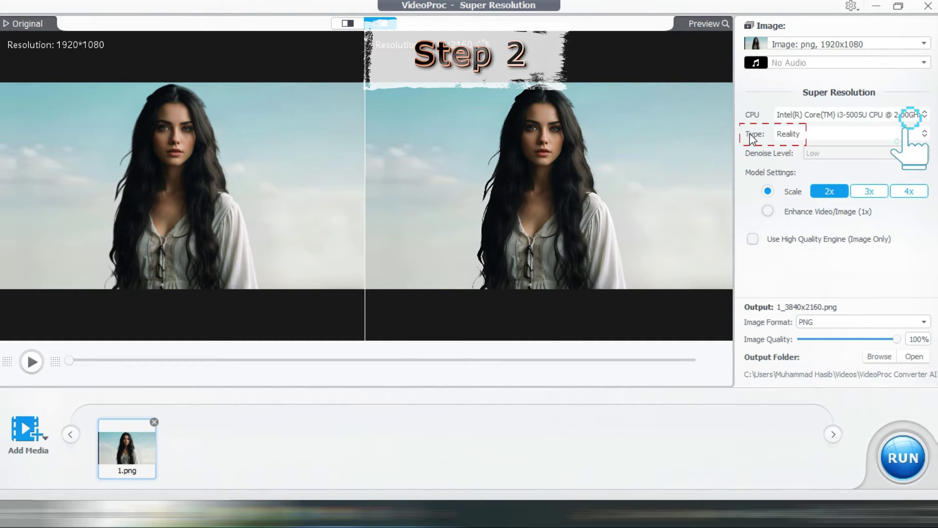
click(924, 134)
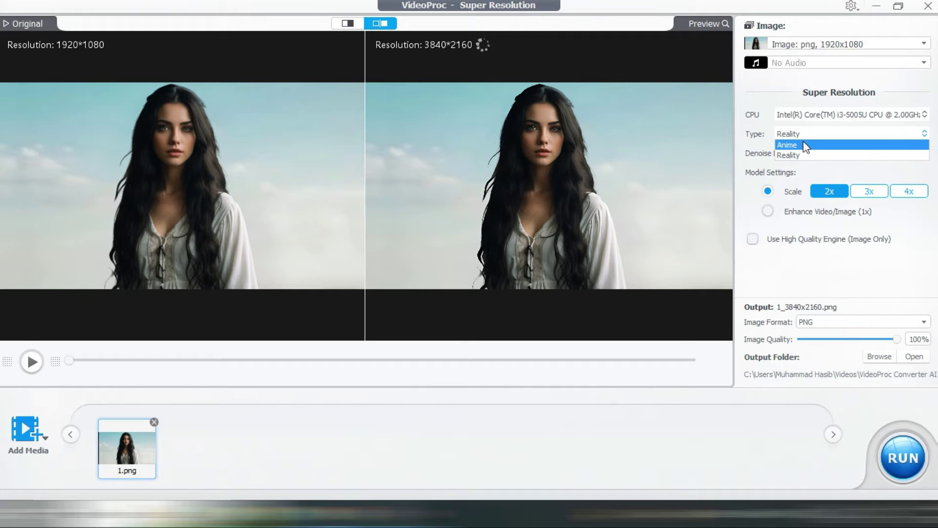
click(757, 140)
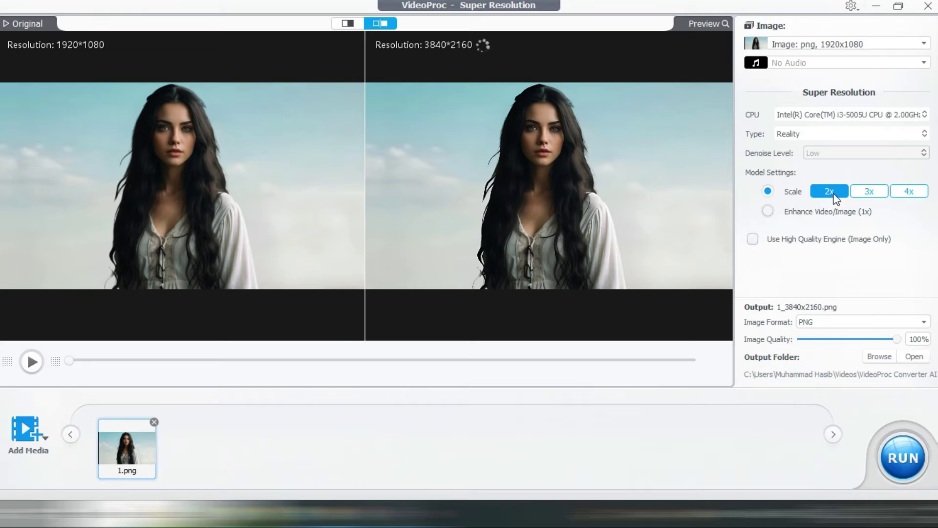
click(870, 192)
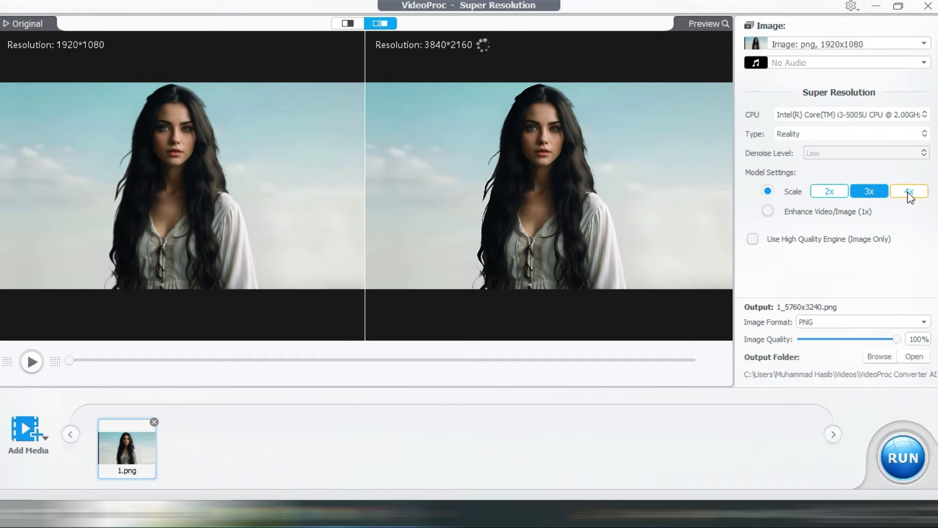
click(907, 191)
click(833, 194)
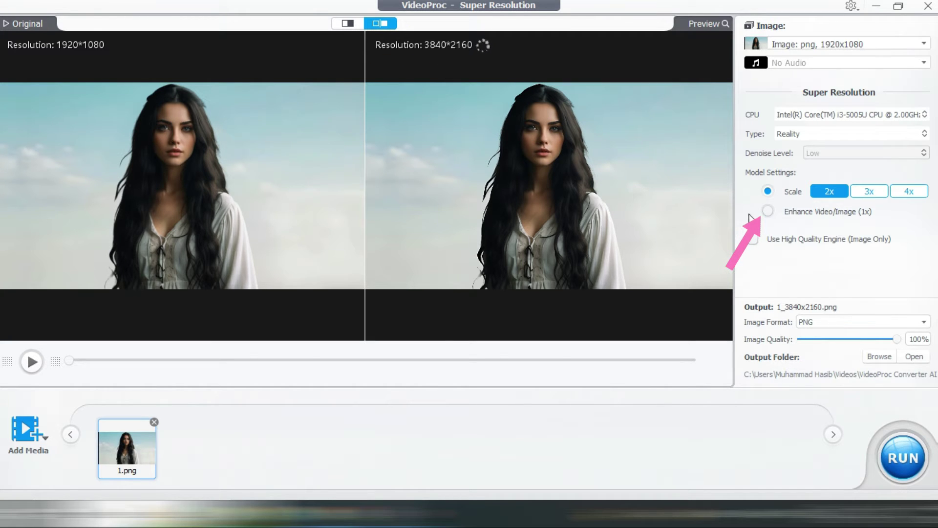
click(767, 212)
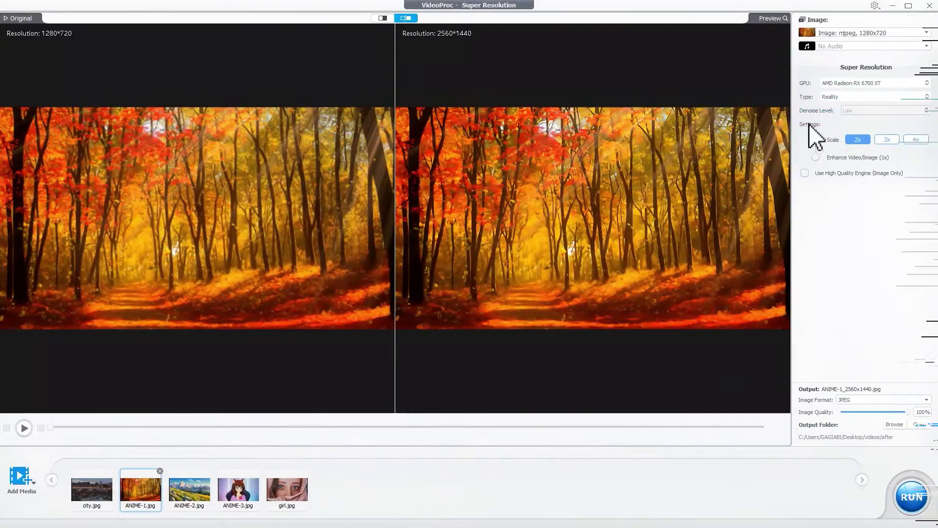
click(828, 102)
click(830, 114)
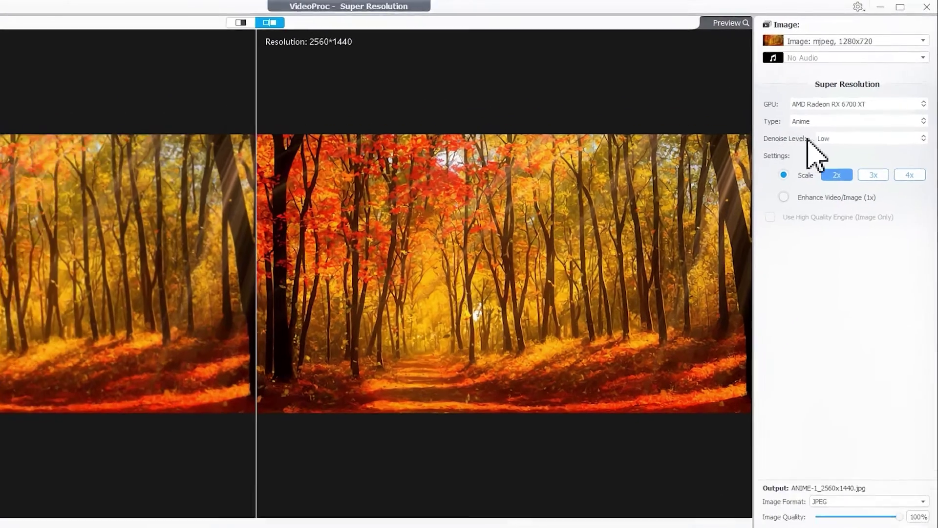
click(870, 114)
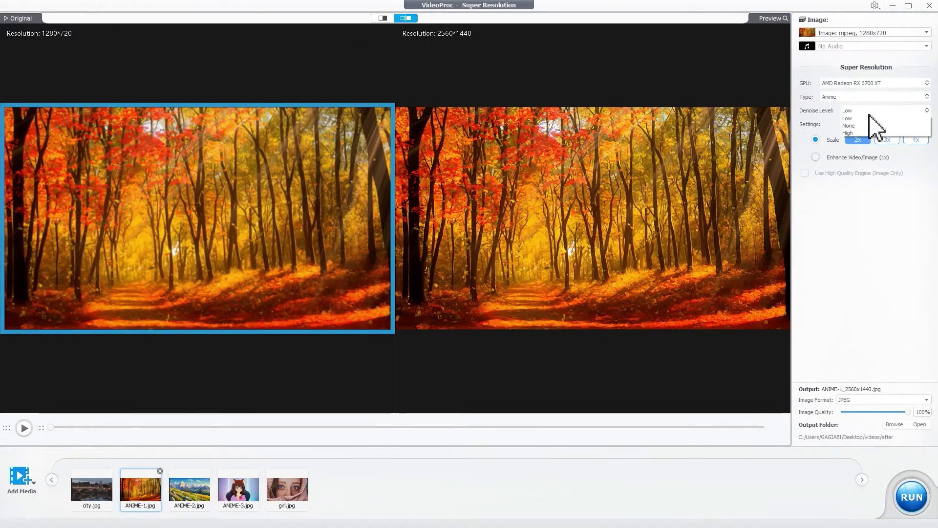
click(870, 119)
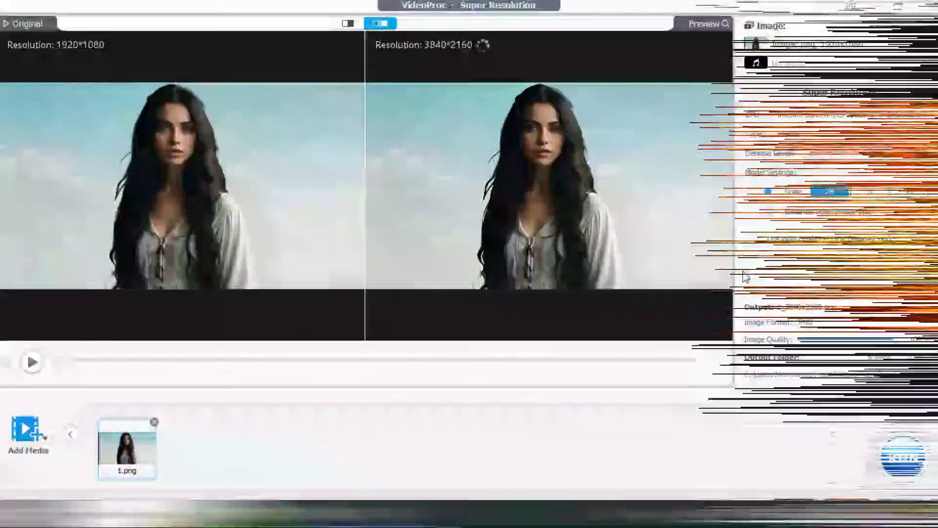
- Keep PNG as the output image format and adjust the image quality slider
click(924, 323)
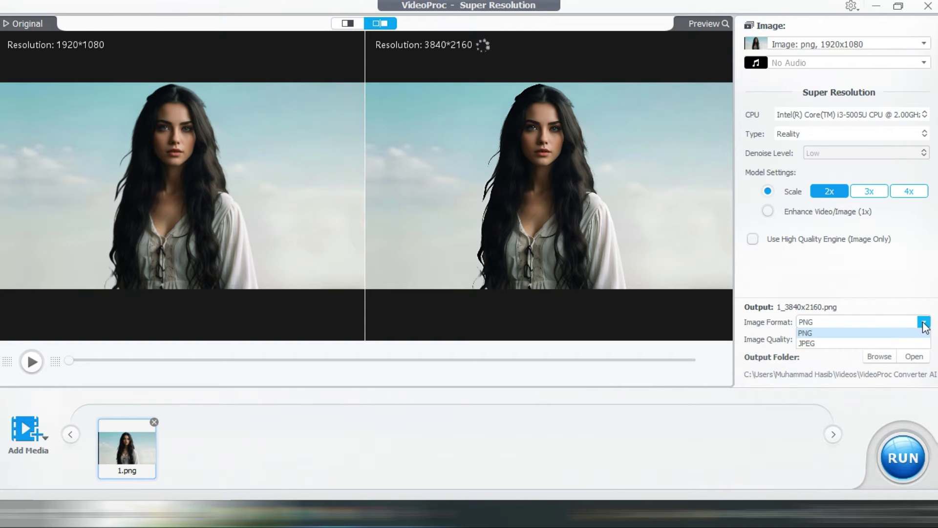
click(924, 329)
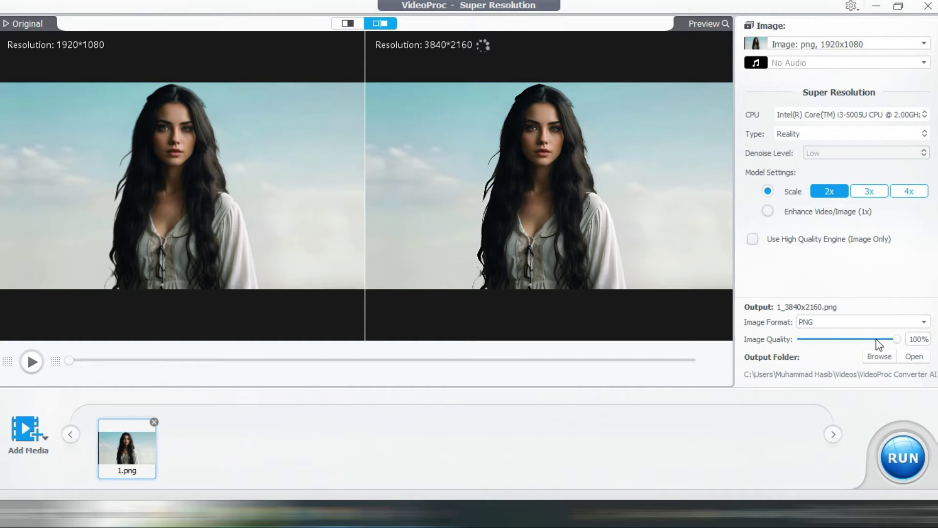
mouse_move(878, 345)
mouse_down()
mouse_move(848, 344)
mouse_move(898, 340)
mouse_up()
- Start exporting 1.png as 1_3840x2160.png
click(904, 463)
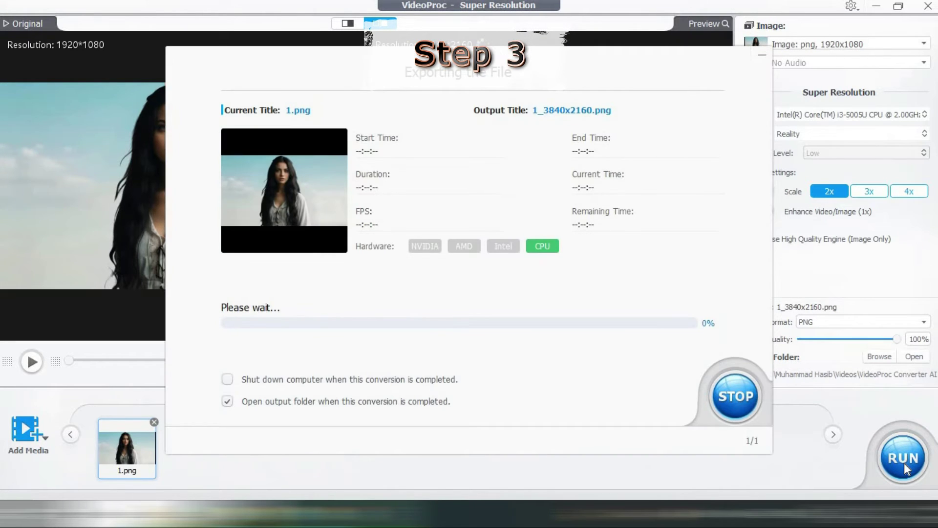